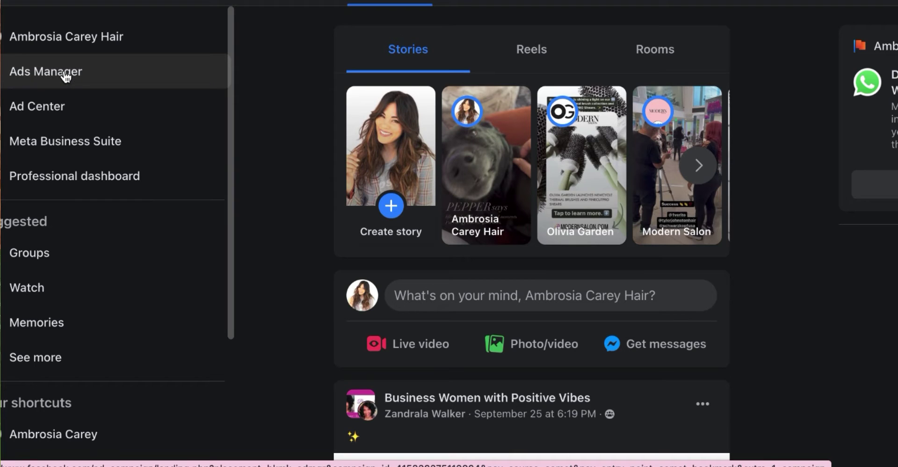
Open Ads Manager for the business page
click(63, 71)
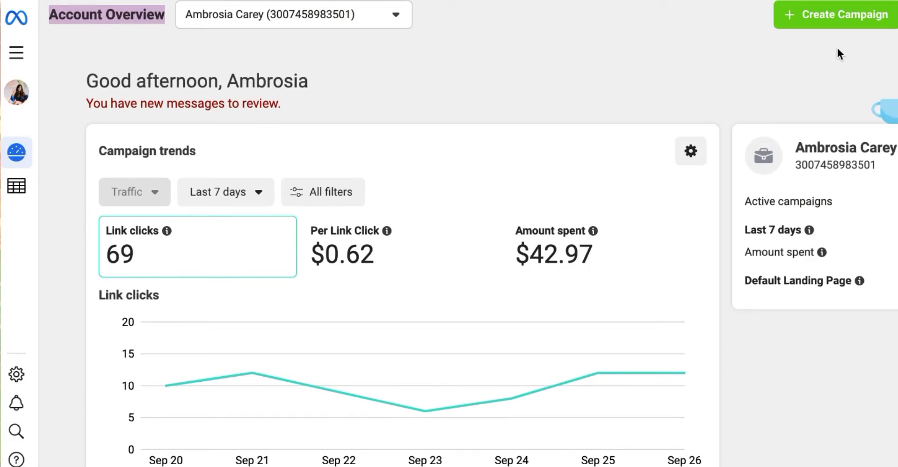
click(826, 17)
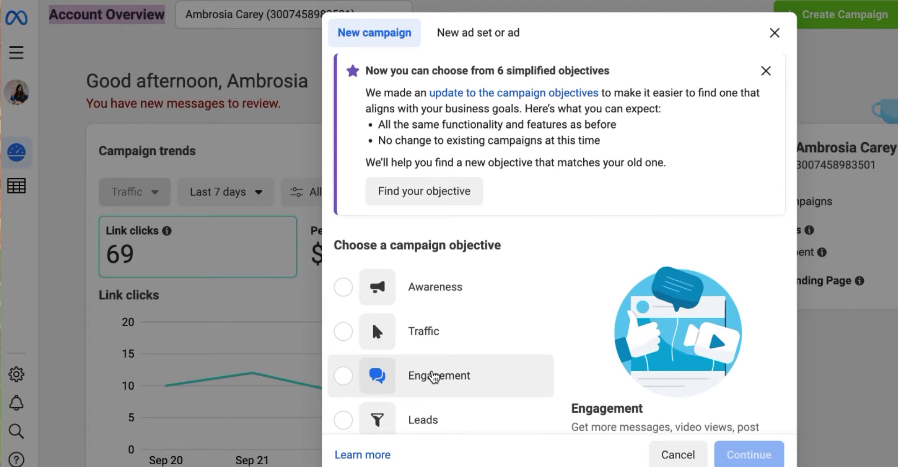
scroll(431, 374, down, 3)
scroll(431, 375, down, 1)
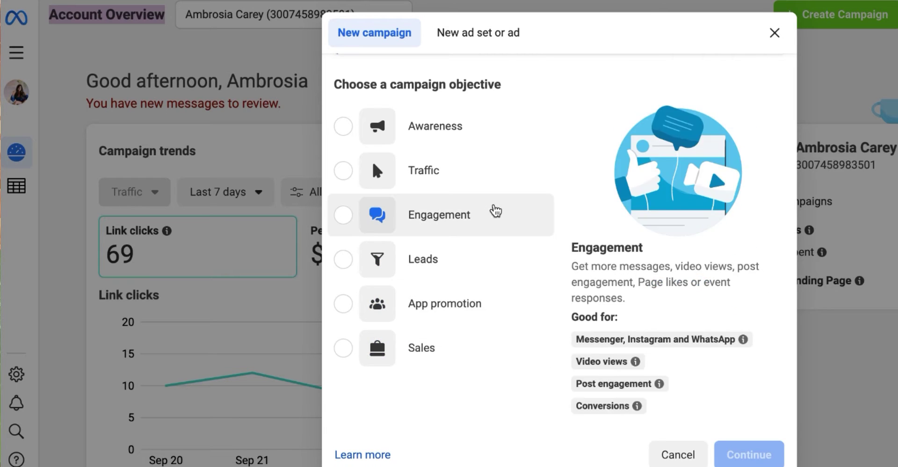
scroll(486, 150, up, 3)
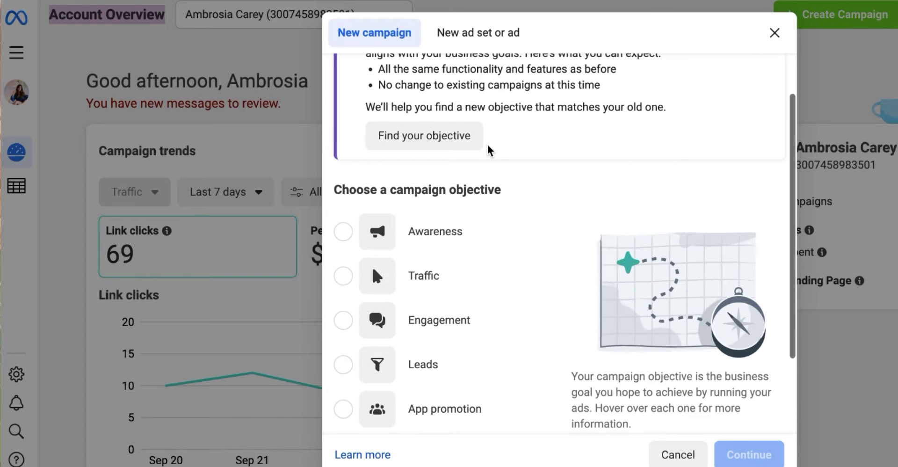
scroll(488, 145, up, 1)
scroll(488, 146, down, 3)
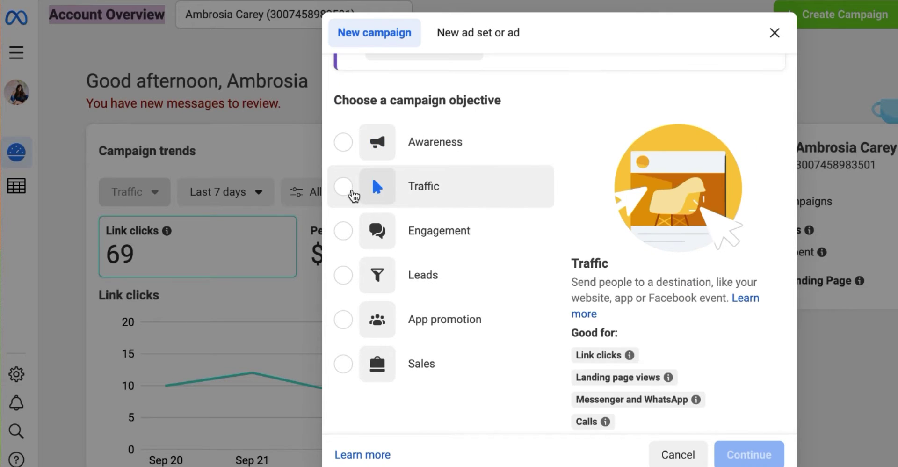
click(346, 187)
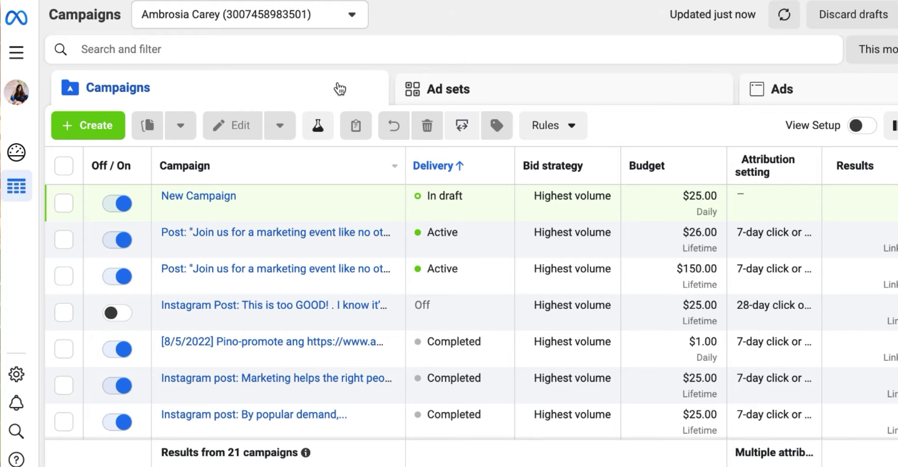
Look through the ad sets and ads lists and examine the breakdown options by time, delivery and action
click(494, 96)
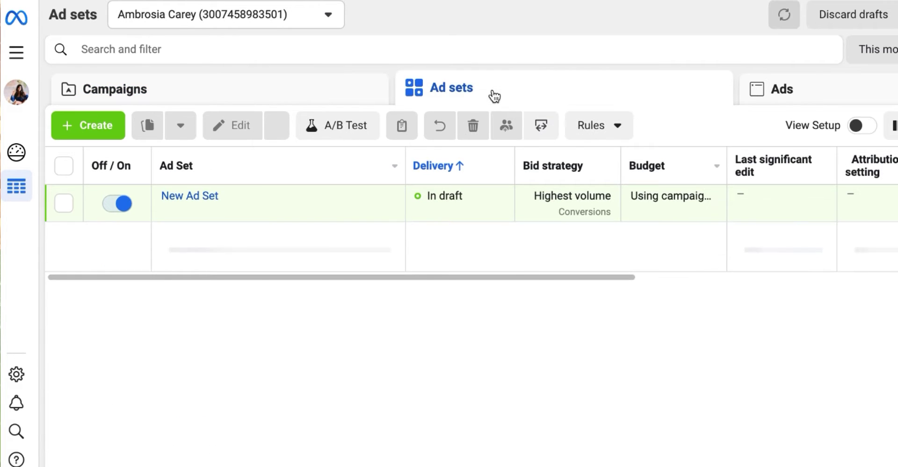
click(863, 100)
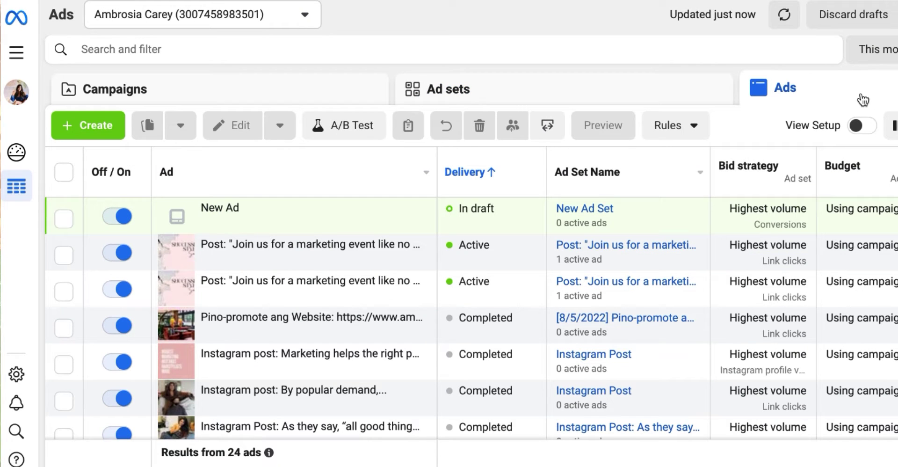
click(301, 99)
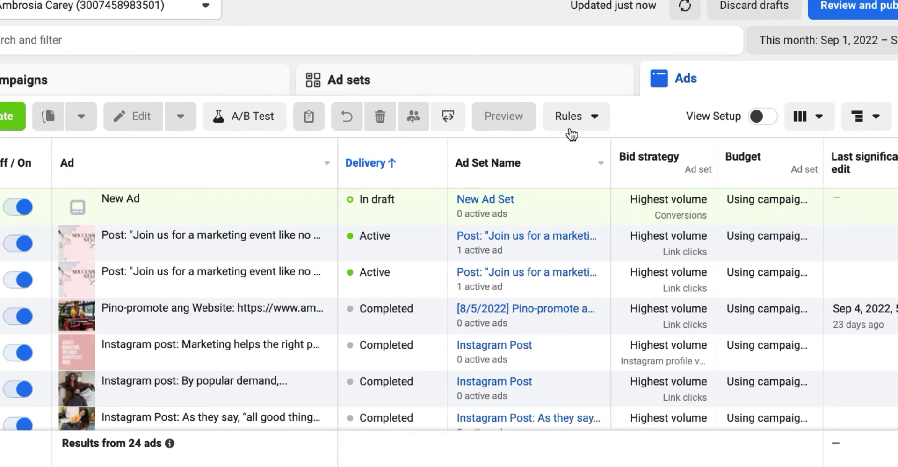
click(812, 120)
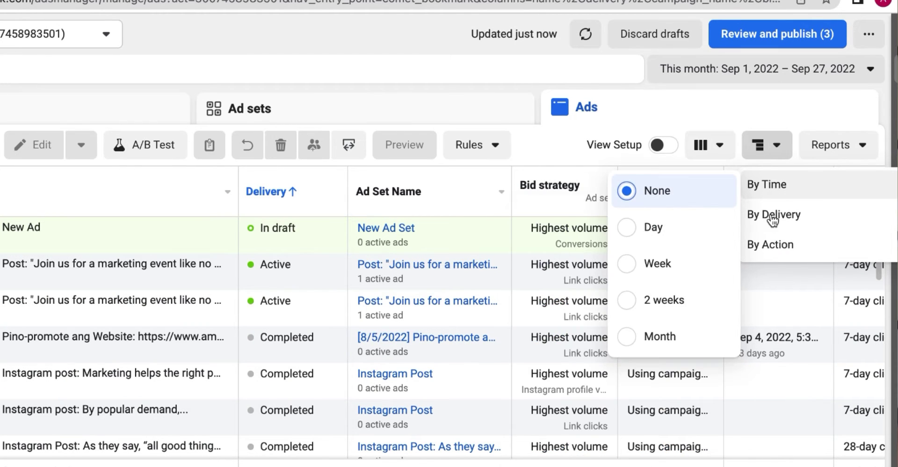
mouse_move(772, 218)
mouse_move(767, 247)
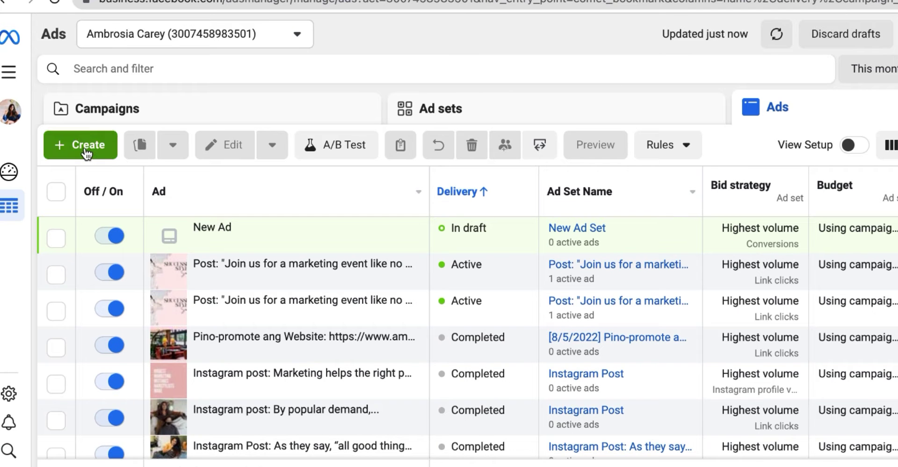
Create a new campaign with the Awareness objective and continue to its settings
click(79, 149)
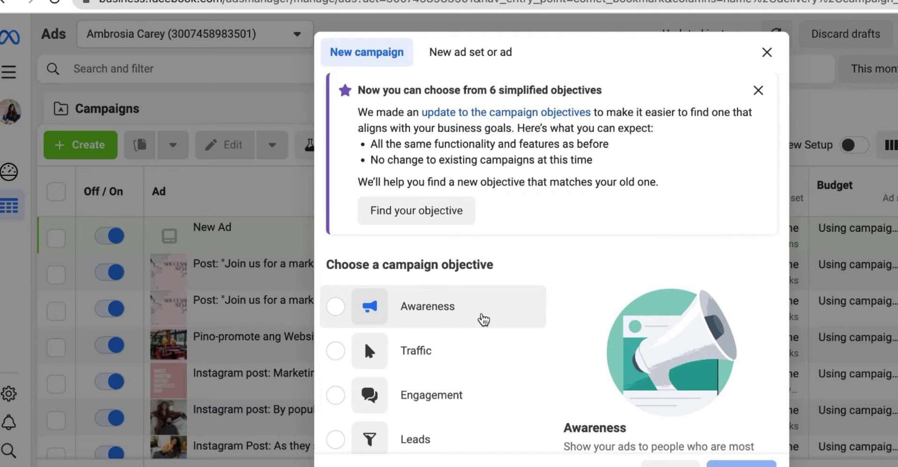
scroll(484, 320, down, 3)
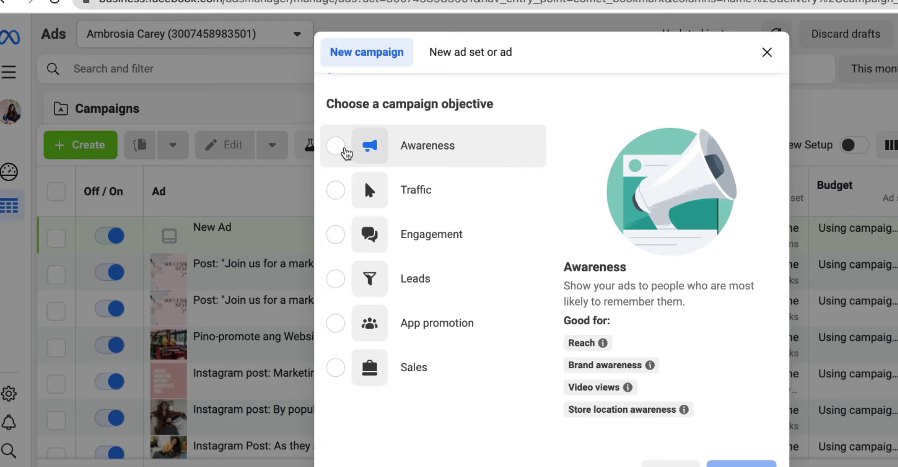
click(339, 146)
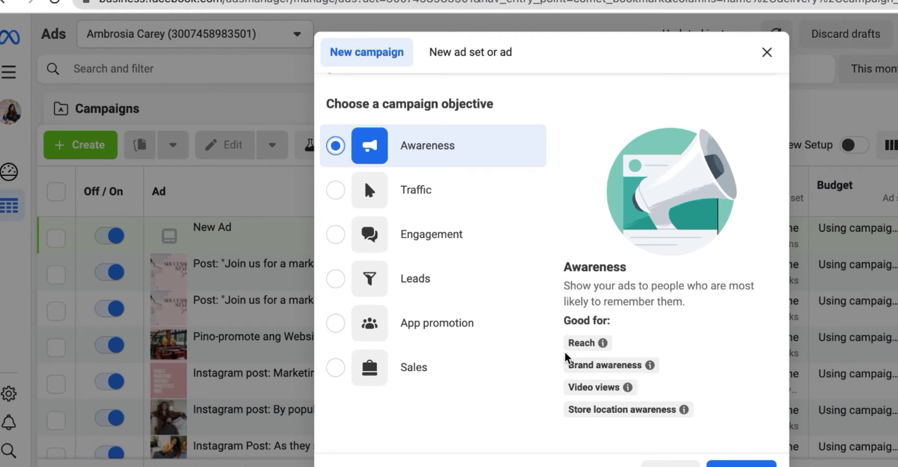
mouse_move(567, 409)
click(741, 464)
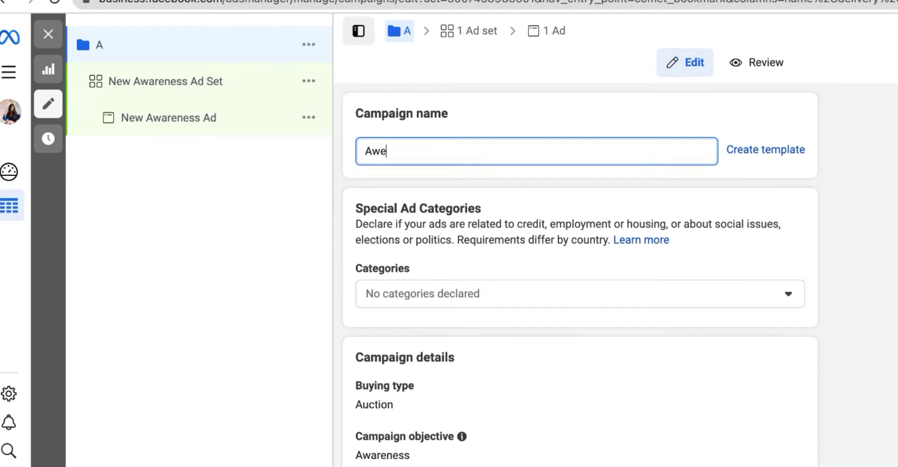
Name the campaign "Awareness Pdx Marketing Oct 2022"
text(ness)
key(BackSpace)
key(BackSpace)
key(BackSpace)
key(BackSpace)
key(BackSpace)
text(areness)
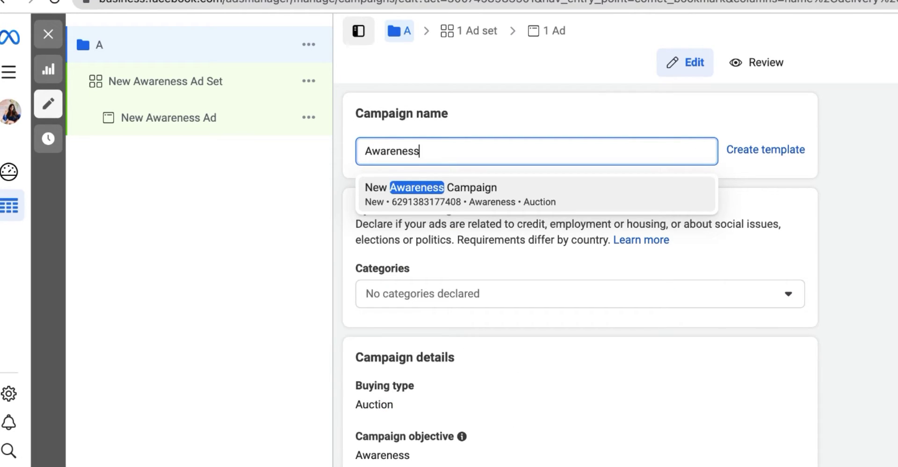
text( PDX Markt)
key(BackSpace)
text(e)
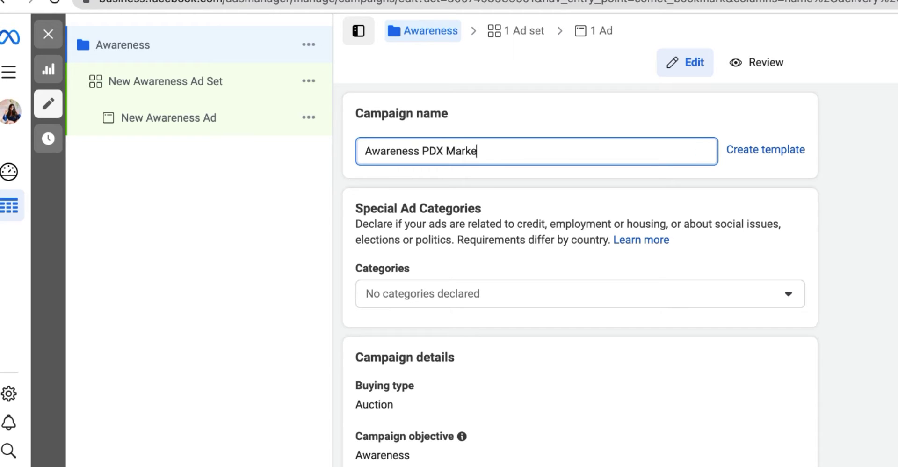
text(ting )
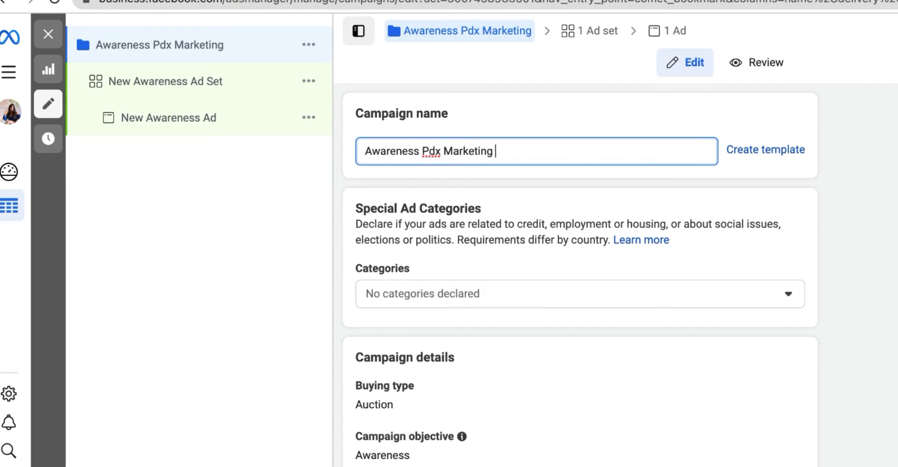
text(Oct 2022)
Check the special ad category options and add a campaign spending limit of $100.00 in the campaign details
click(775, 294)
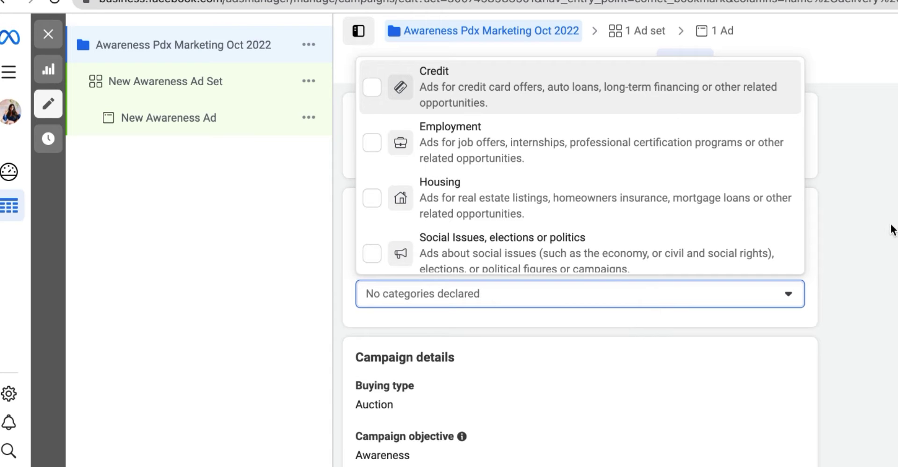
scroll(697, 369, down, 3)
scroll(698, 374, down, 2)
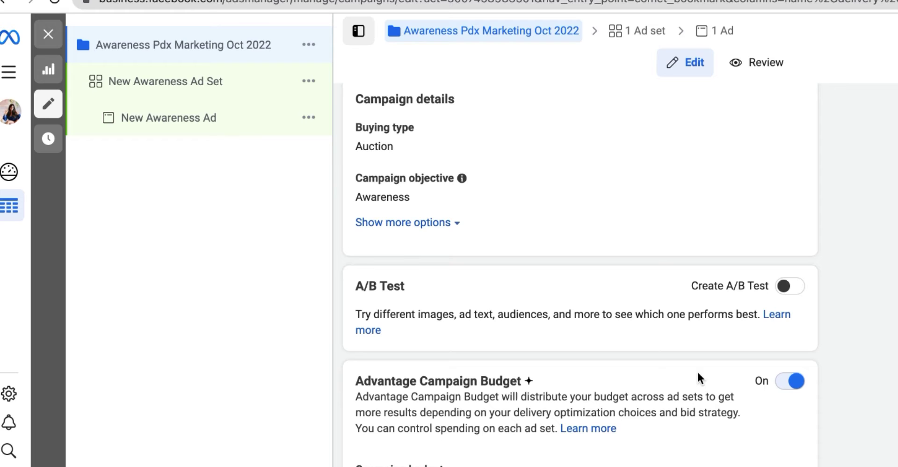
scroll(697, 373, down, 1)
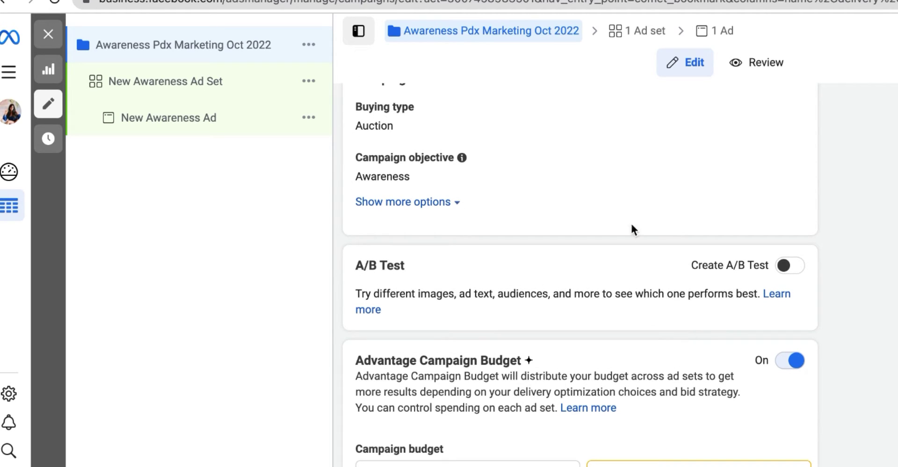
scroll(513, 140, up, 1)
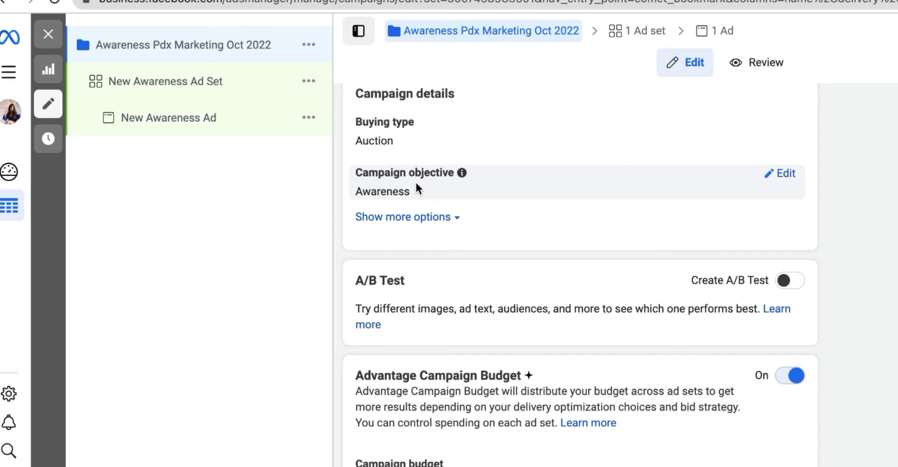
click(448, 218)
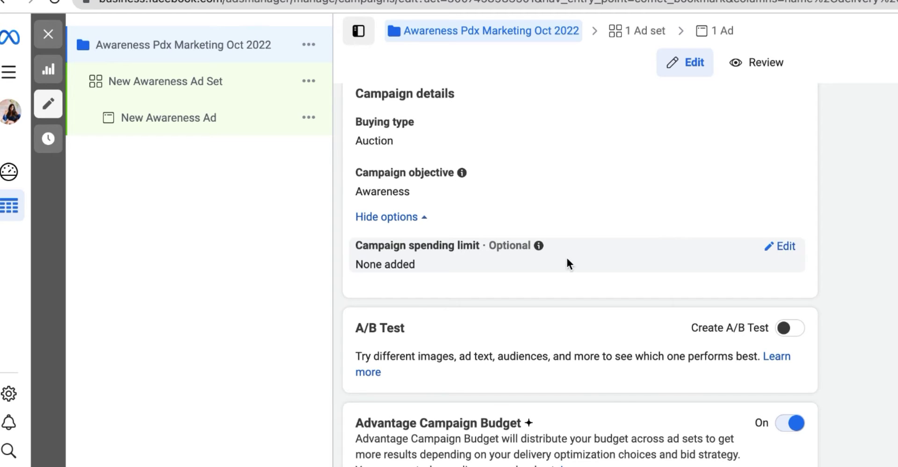
click(782, 245)
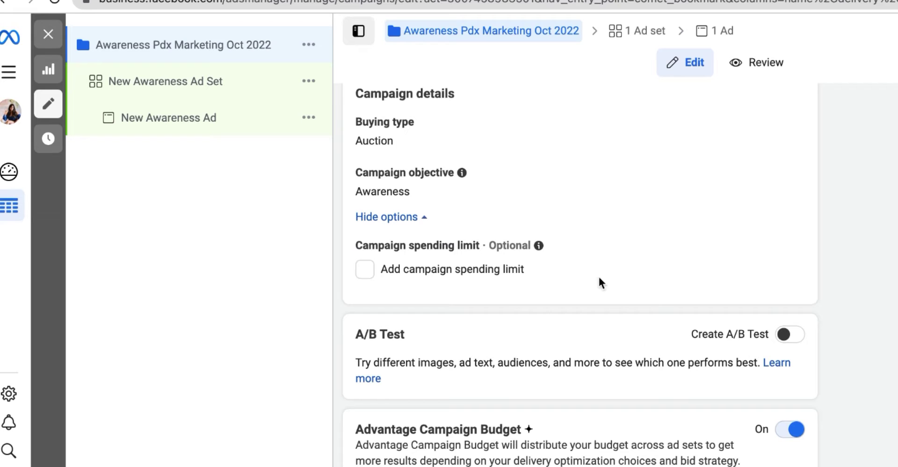
click(452, 270)
text(100.00)
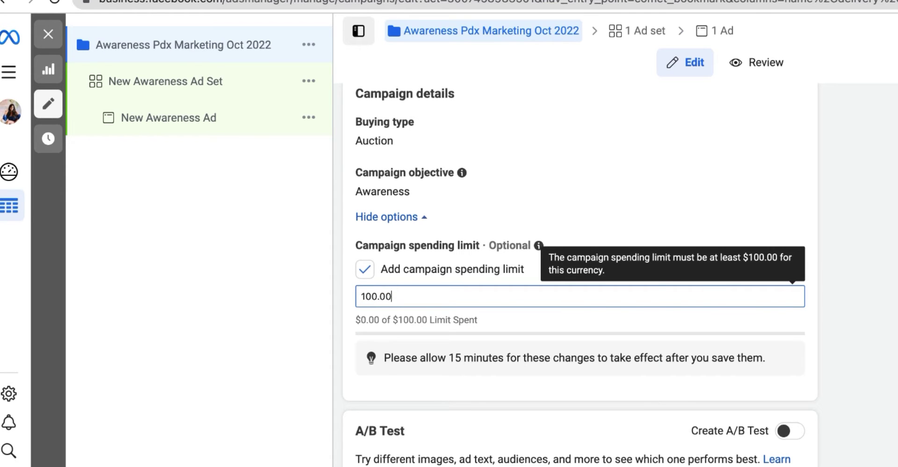
Enable the A/B test for the campaign and set its daily budget to $5.00
scroll(792, 291, down, 3)
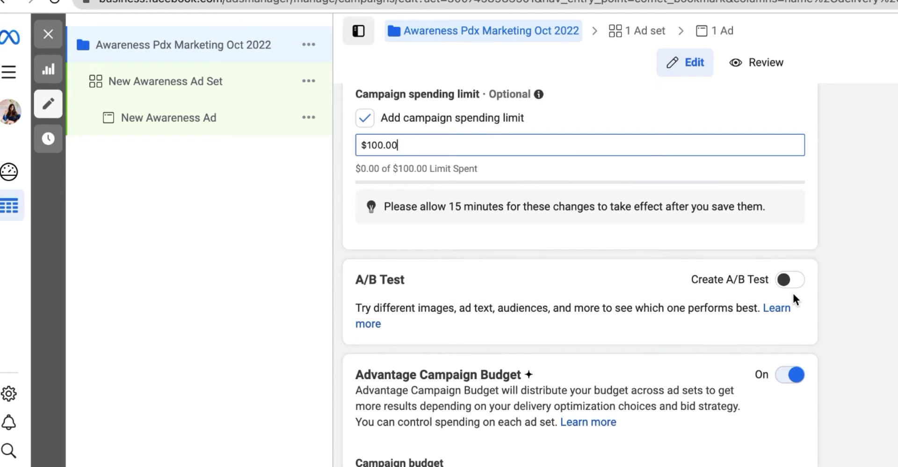
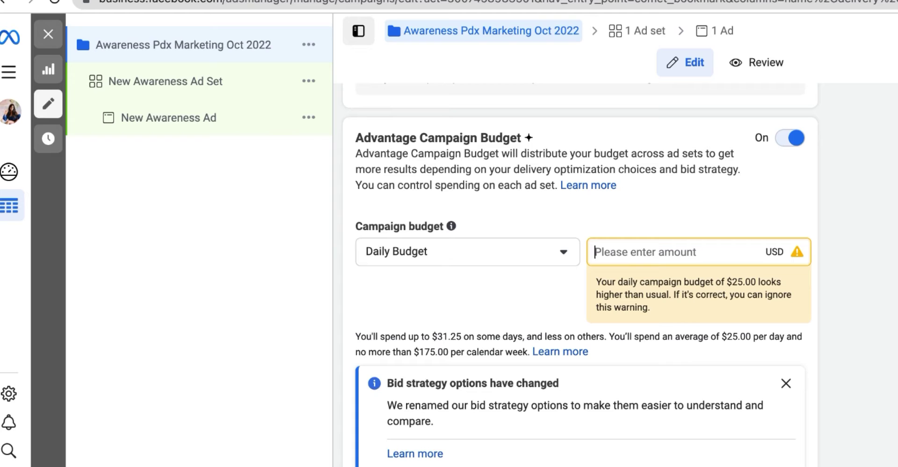
text(5.00)
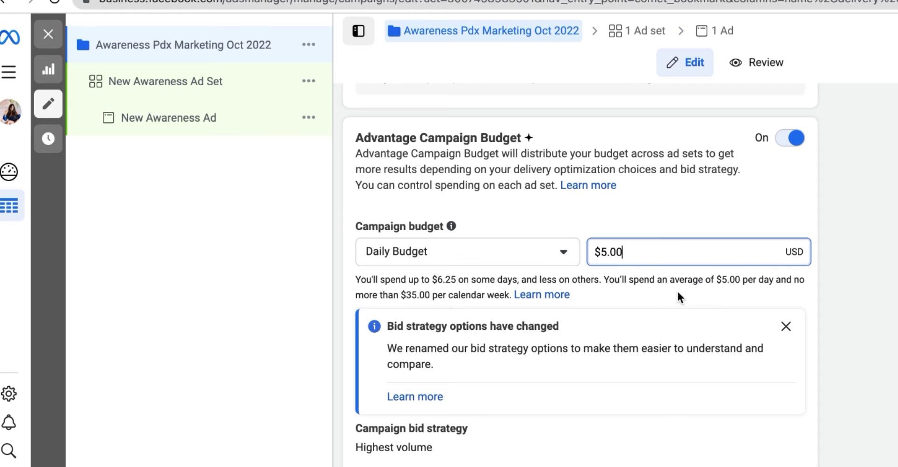
Choose Highest volume as the campaign bid strategy and continue to the ad set
scroll(851, 380, down, 1)
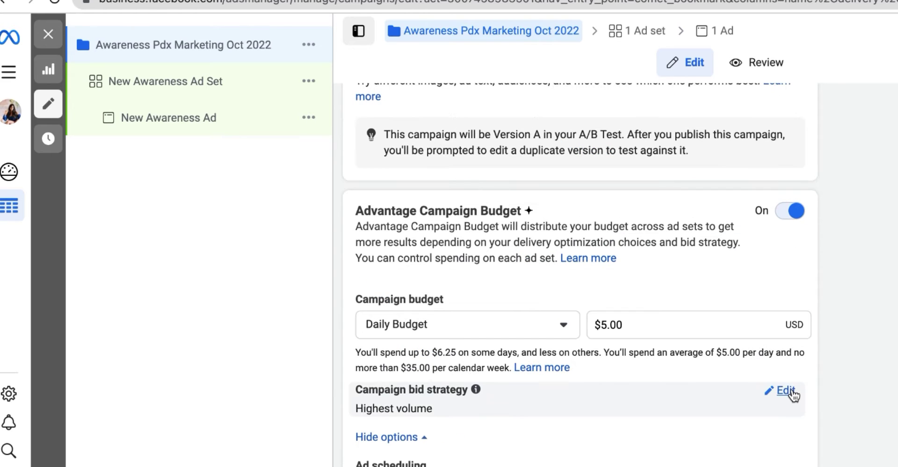
click(792, 393)
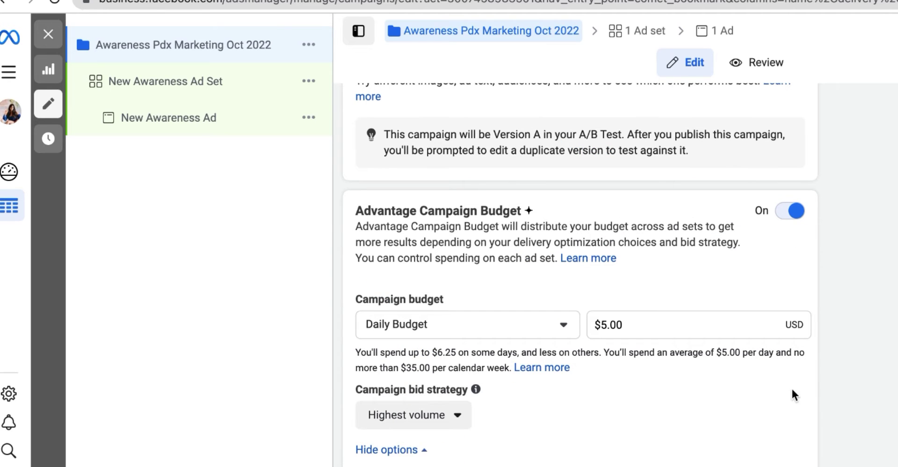
click(452, 421)
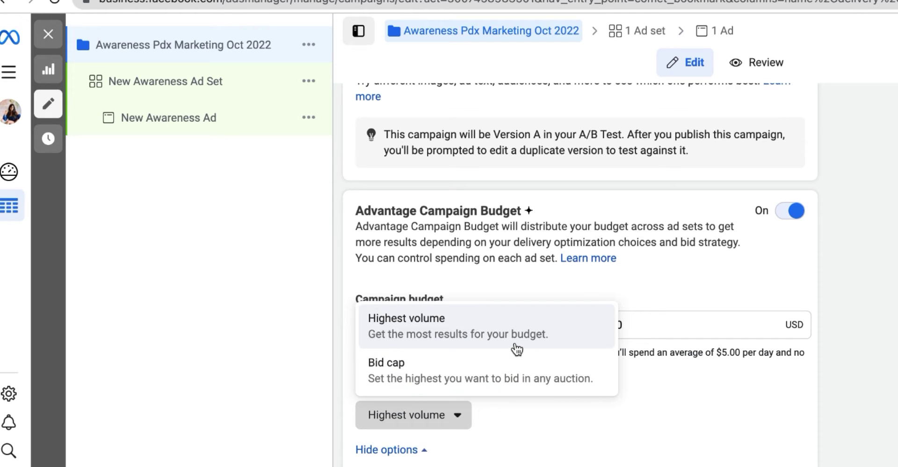
click(477, 340)
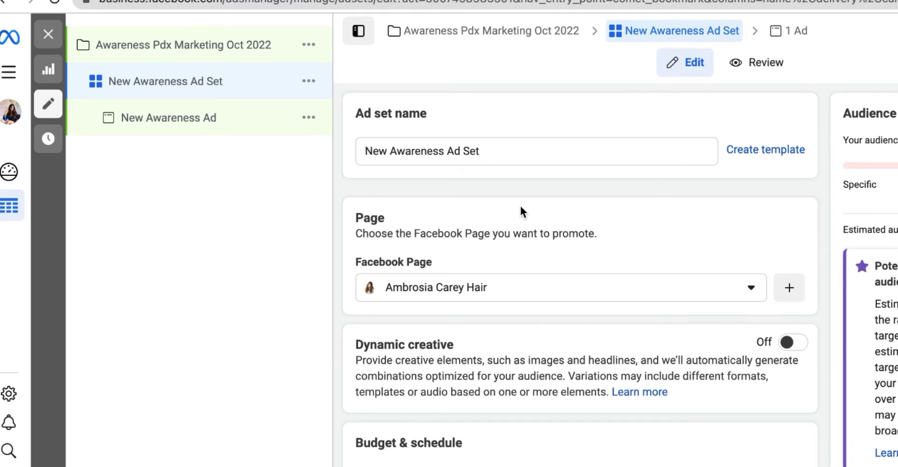
Set the ad set's start date to 9/28/2022 and enable the option to set an end date
click(526, 153)
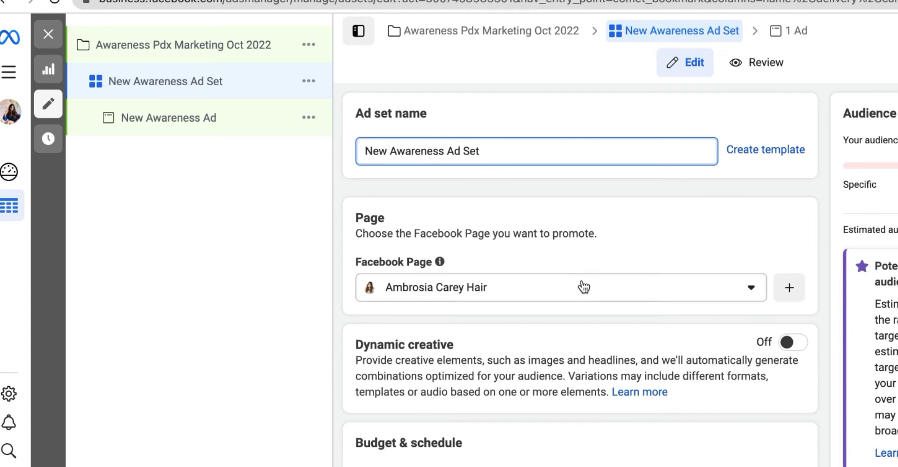
scroll(786, 320, down, 3)
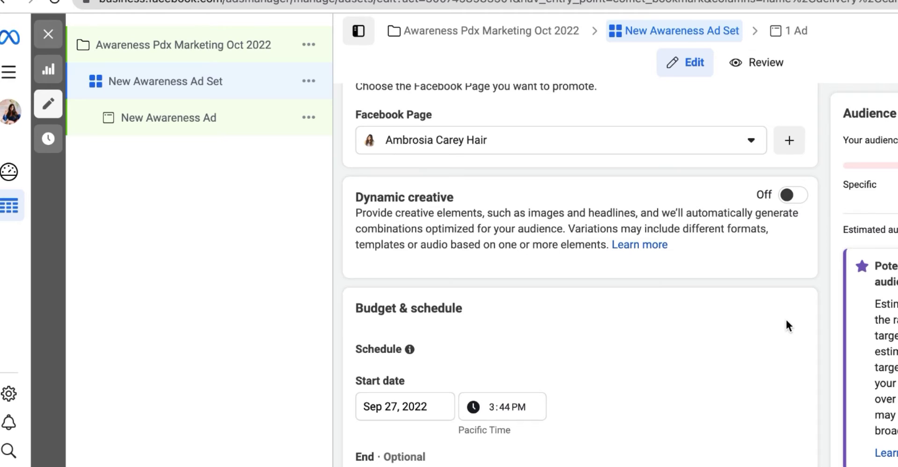
scroll(786, 325, down, 1)
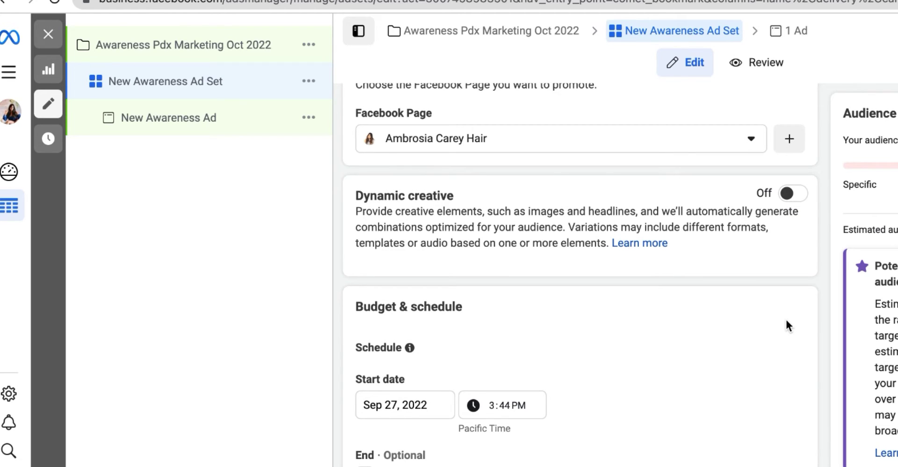
scroll(786, 320, down, 4)
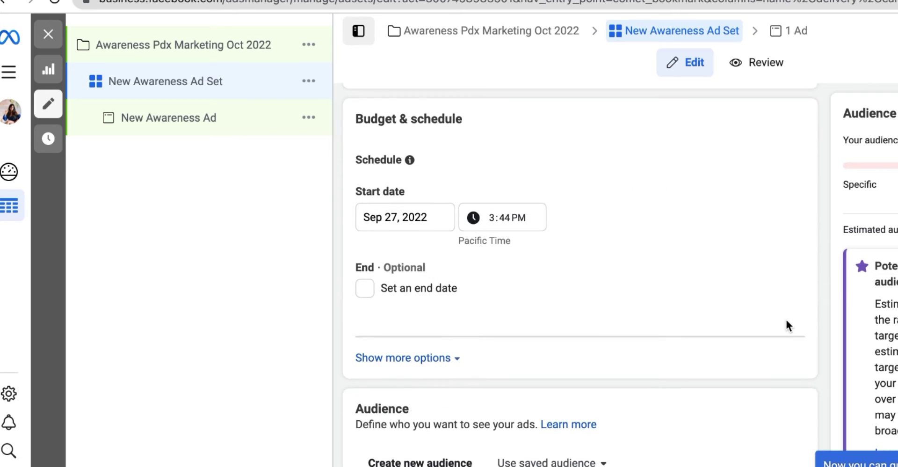
click(439, 216)
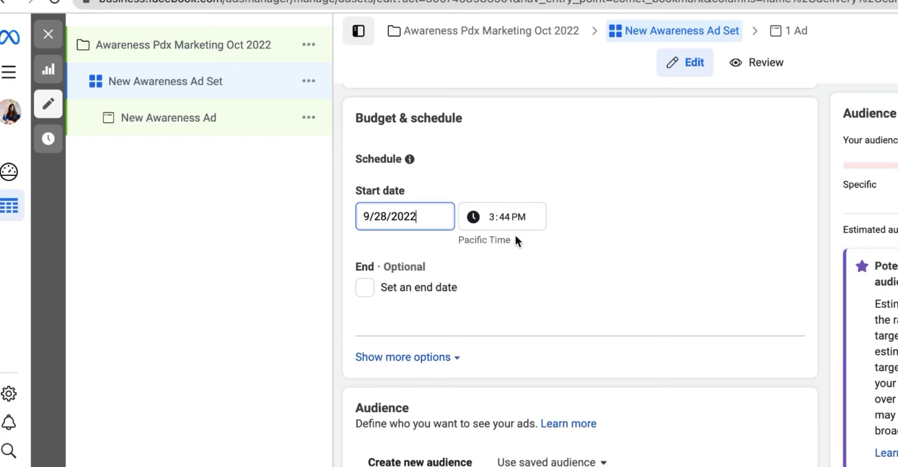
click(566, 266)
scroll(622, 263, down, 3)
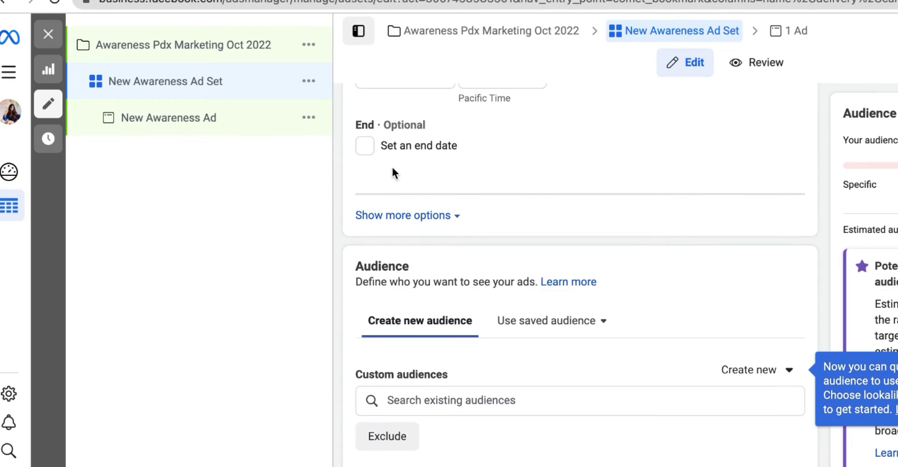
click(367, 149)
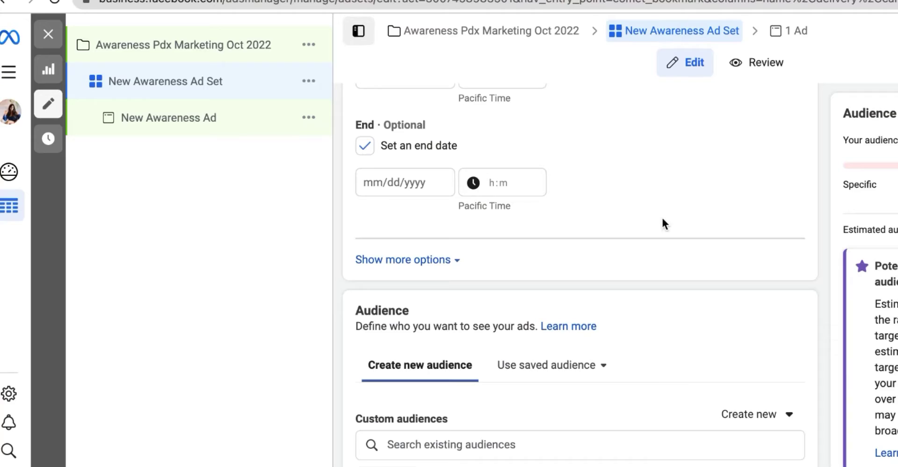
Compare the details of the saved audiences and use US hairstylists as the ad set's audience
scroll(712, 299, down, 5)
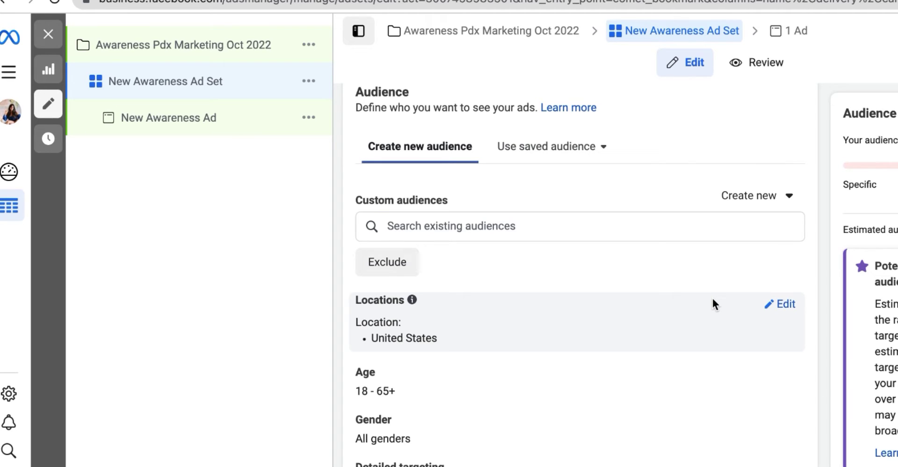
click(575, 152)
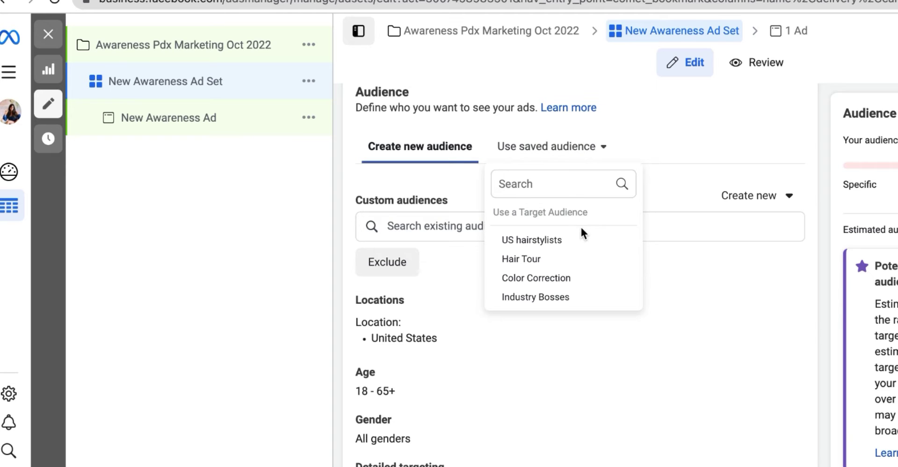
scroll(580, 226, down, 1)
mouse_move(548, 194)
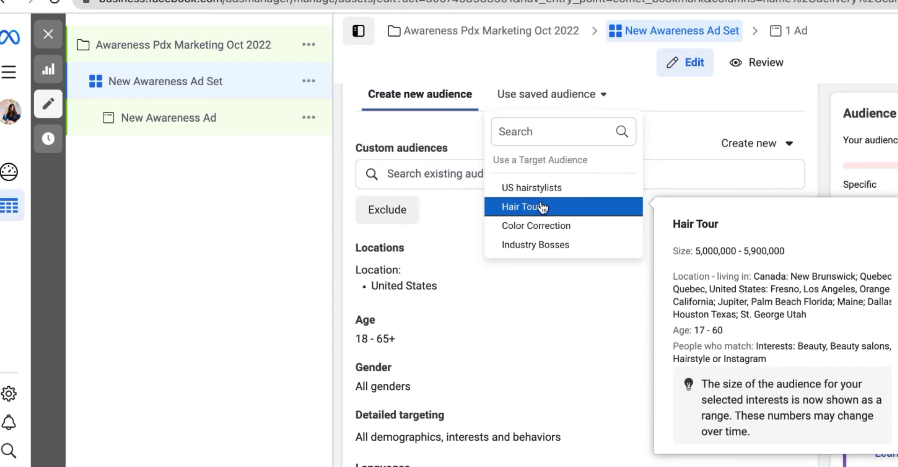
mouse_move(546, 225)
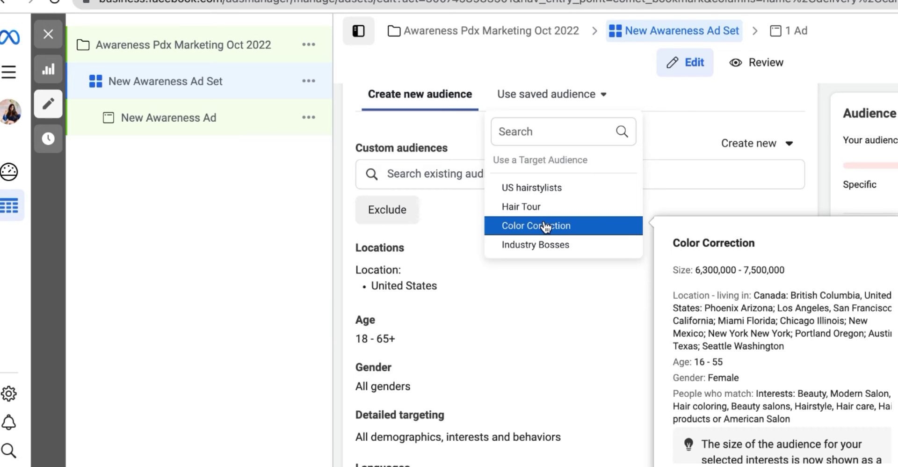
mouse_move(547, 252)
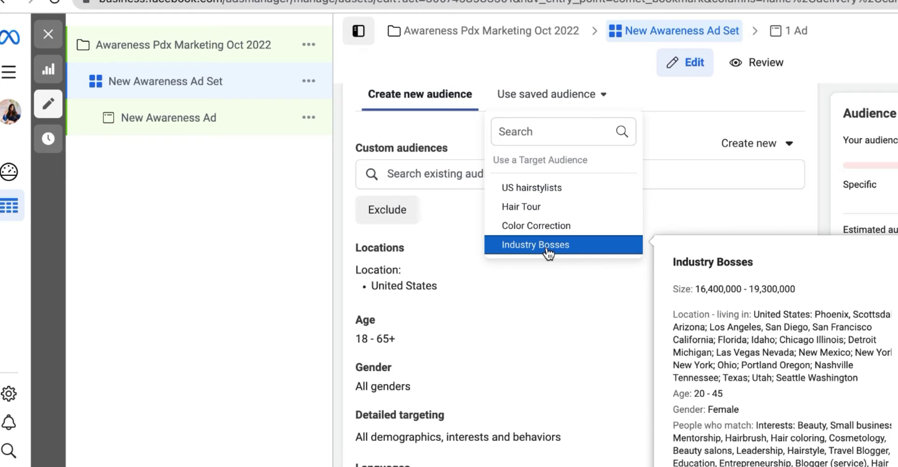
click(546, 189)
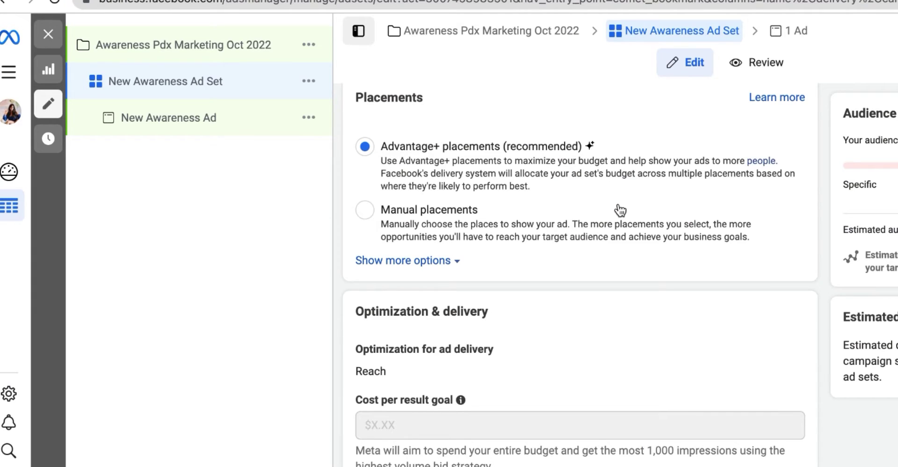
Review the audience and placement options, keep Reach as the optimization for ad delivery, and continue to the ad
scroll(579, 182, up, 5)
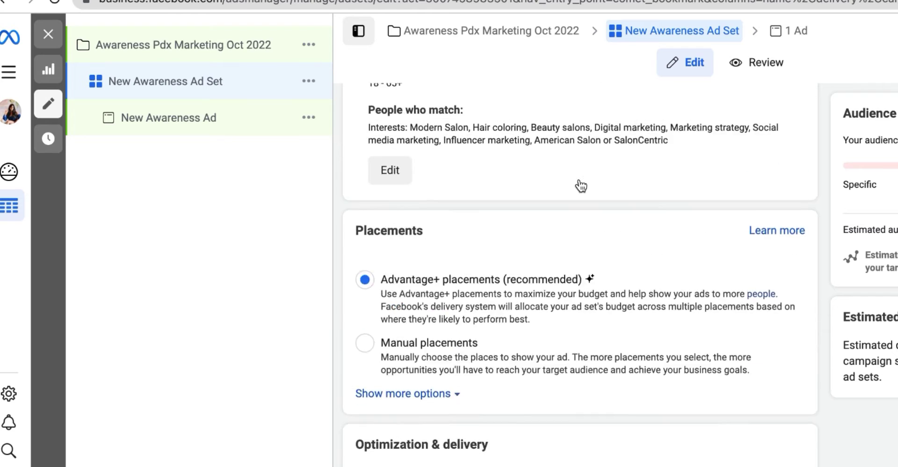
scroll(572, 216, down, 2)
scroll(573, 217, down, 2)
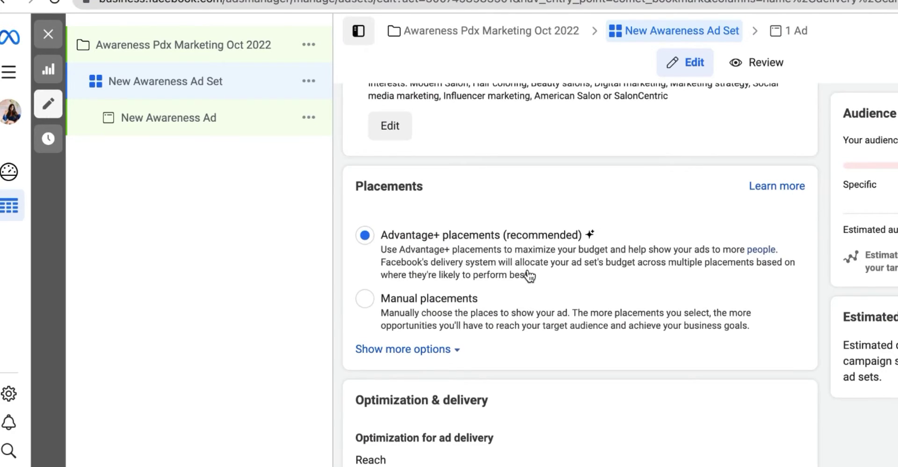
scroll(529, 276, down, 3)
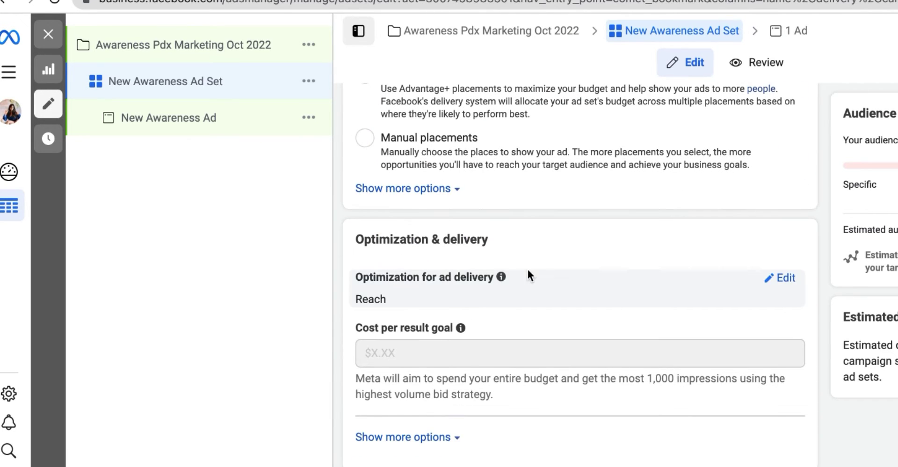
click(528, 275)
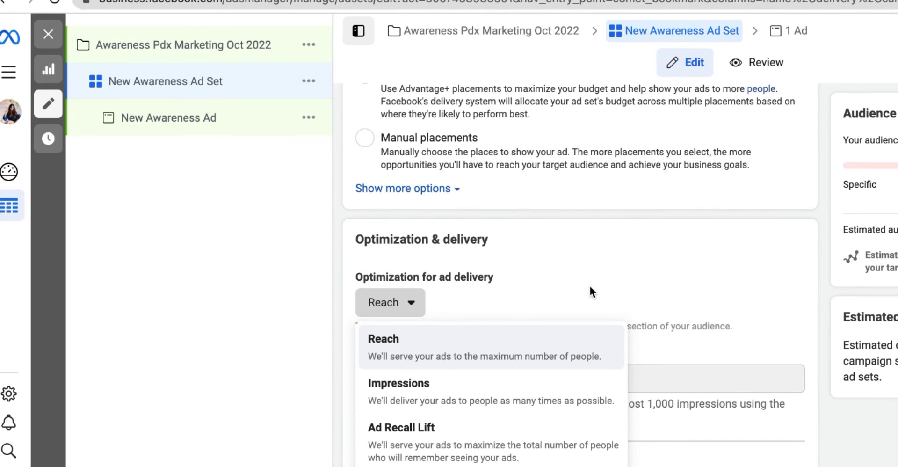
click(517, 341)
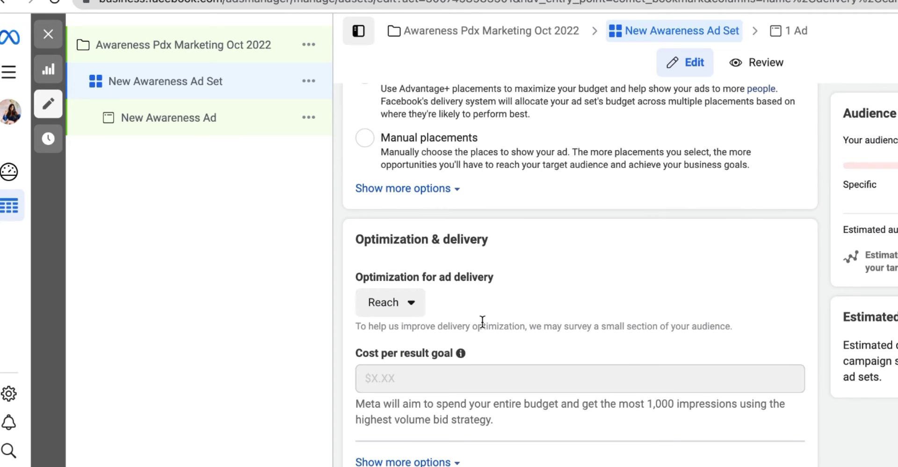
click(414, 303)
click(574, 300)
scroll(543, 330, down, 1)
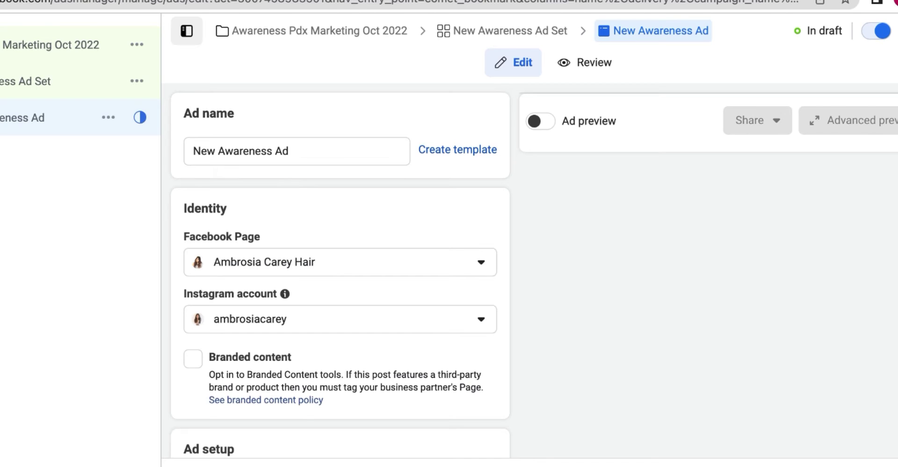
Switch briefly to the ad set and back to the ad, and check the Instagram account choices in its identity settings
click(28, 81)
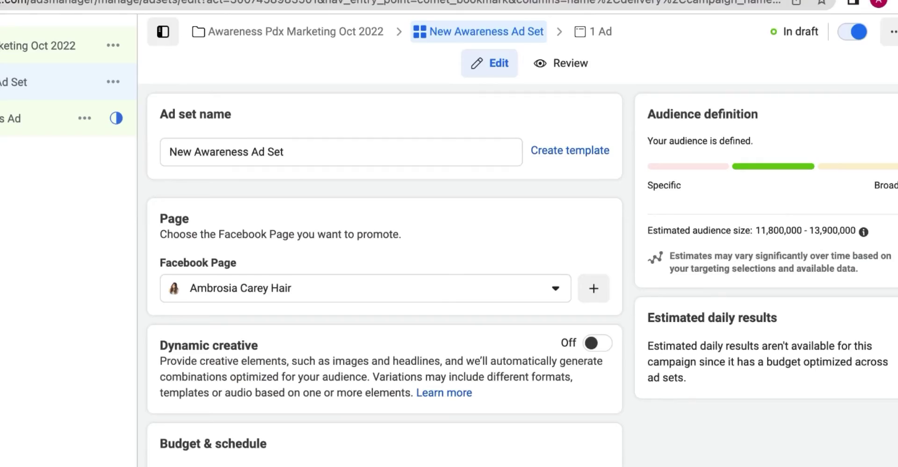
click(28, 119)
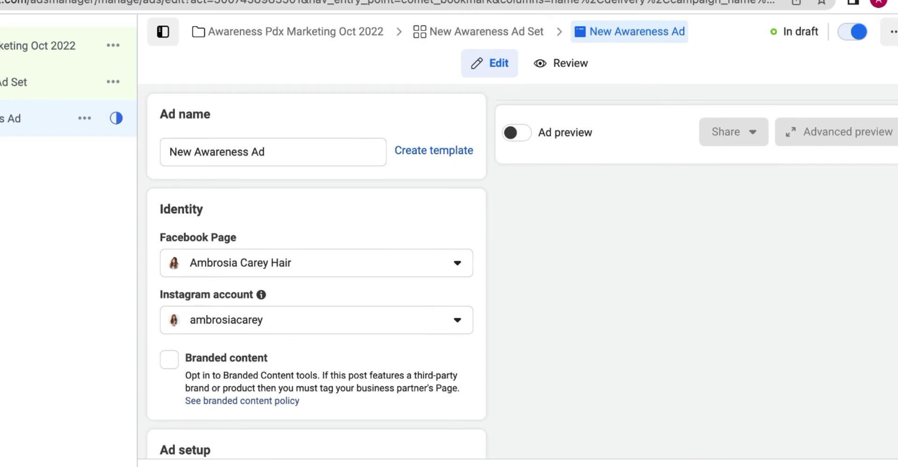
scroll(621, 368, down, 1)
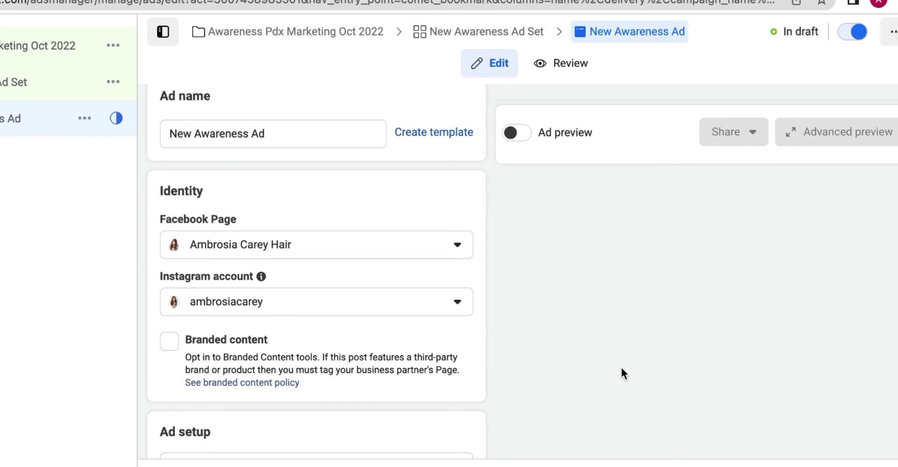
scroll(393, 201, down, 1)
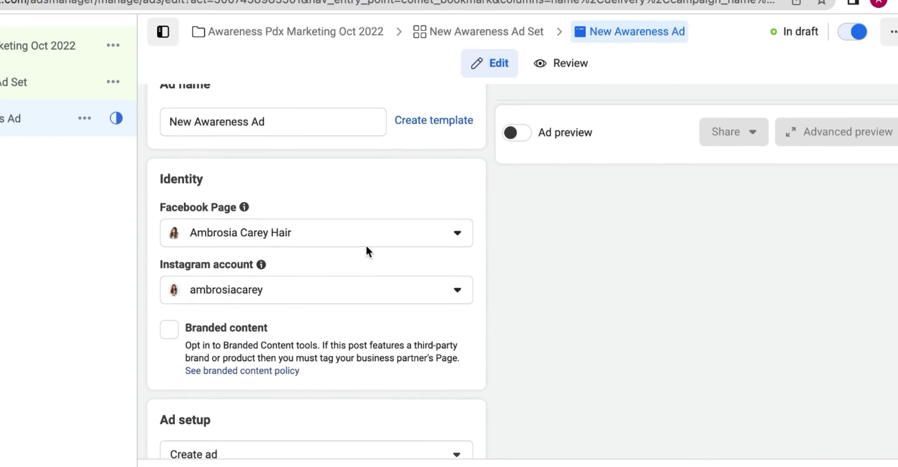
scroll(368, 252, down, 3)
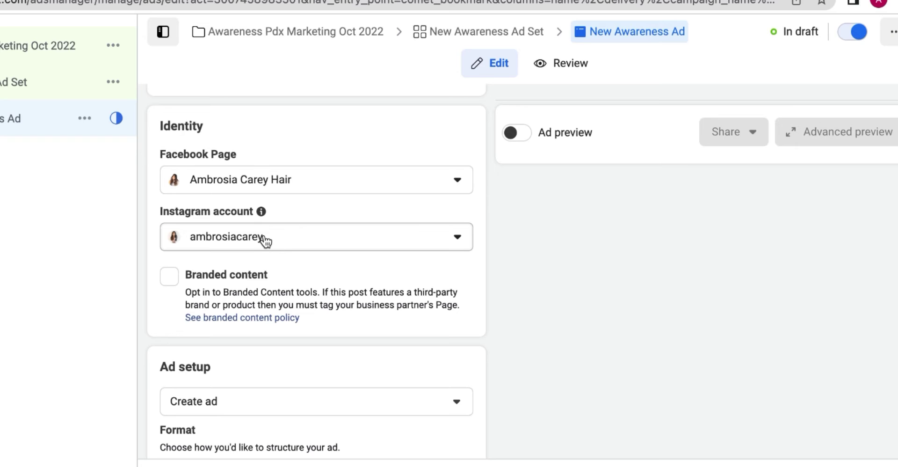
click(452, 248)
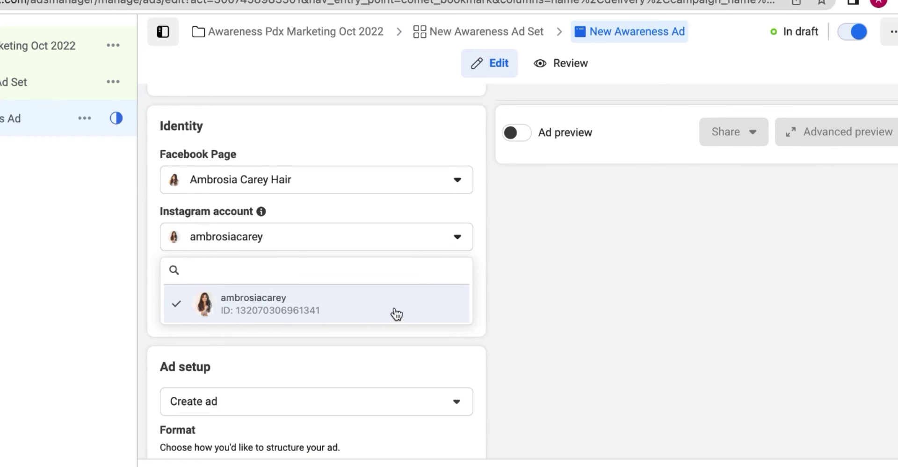
click(508, 308)
Keep the Single image or video format and select the 1440 × 1436 account image of the woman holding scissors as the ad's media
scroll(495, 377, down, 5)
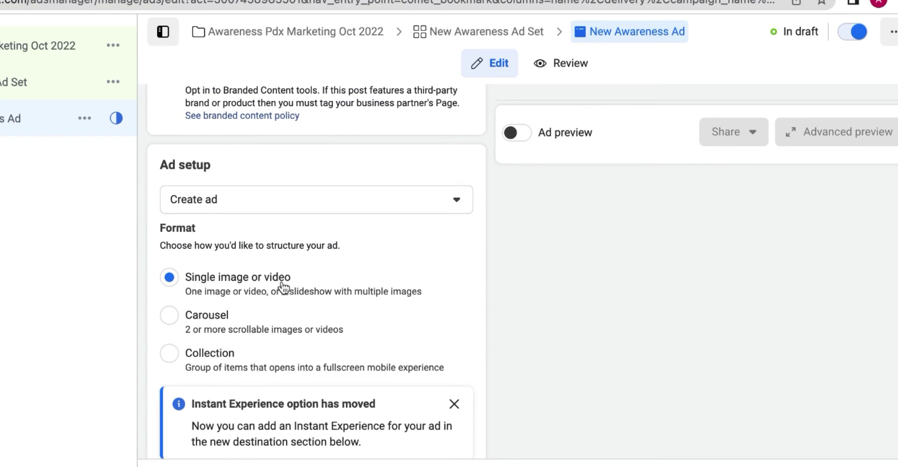
scroll(471, 326, down, 1)
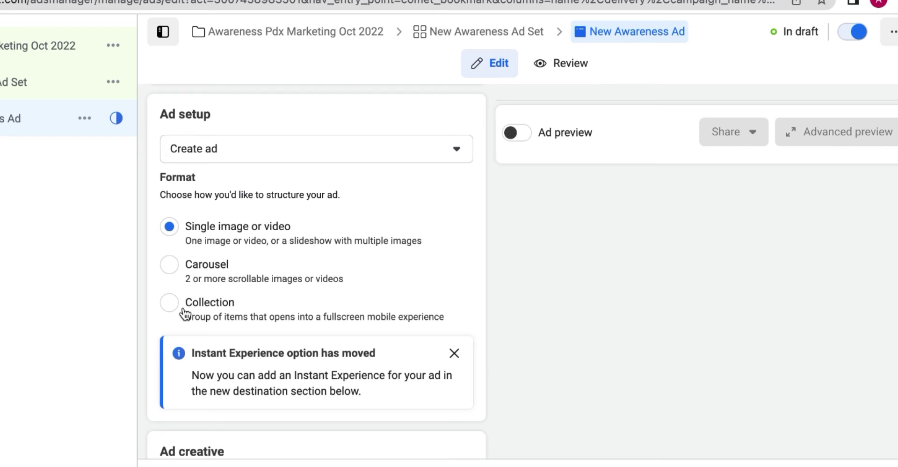
scroll(469, 306, down, 2)
scroll(470, 307, down, 1)
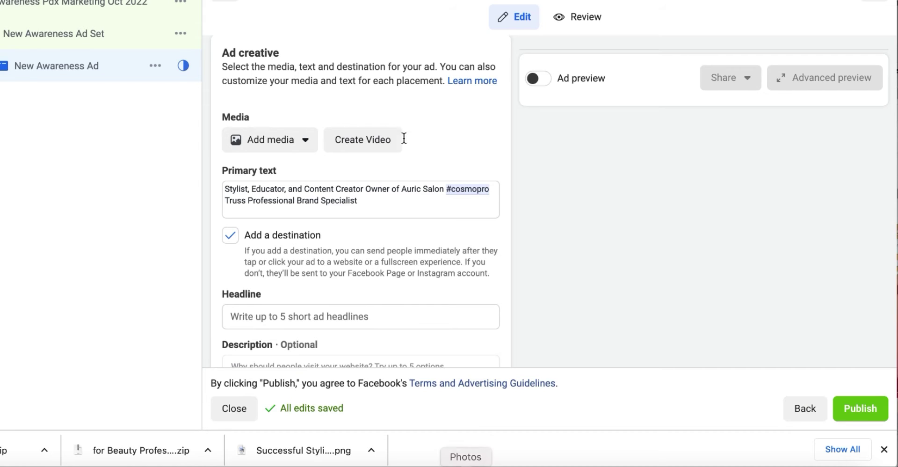
click(293, 147)
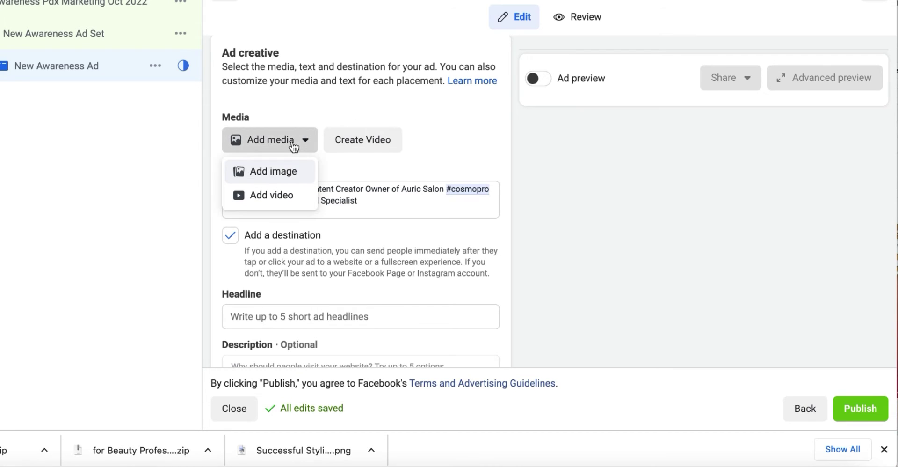
click(288, 177)
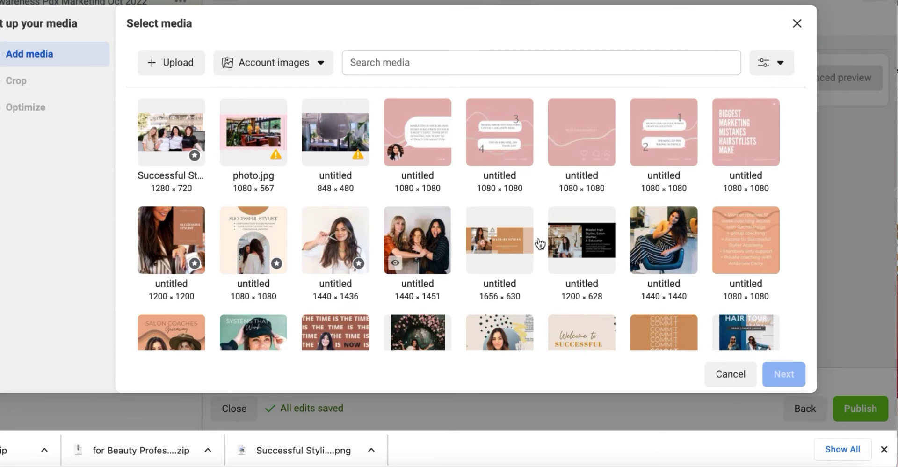
scroll(551, 248, down, 3)
scroll(564, 248, up, 1)
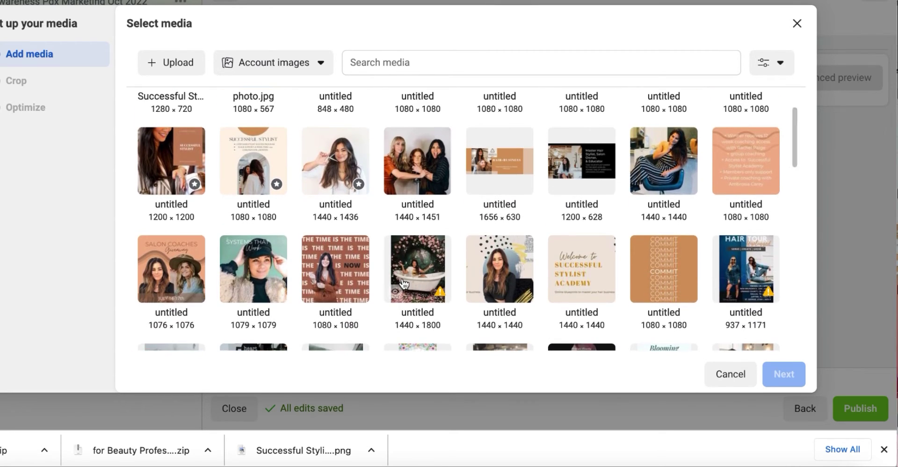
click(337, 174)
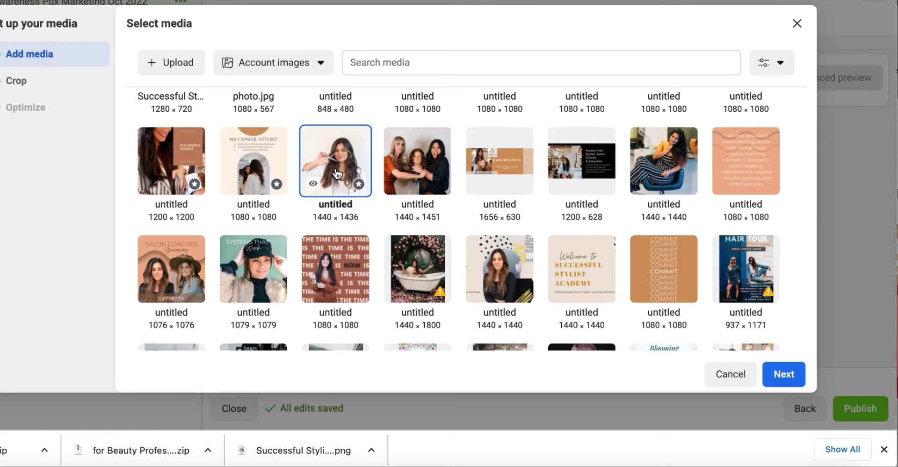
Continue to the media crop stage and review the recommended crops for each placement group
click(782, 374)
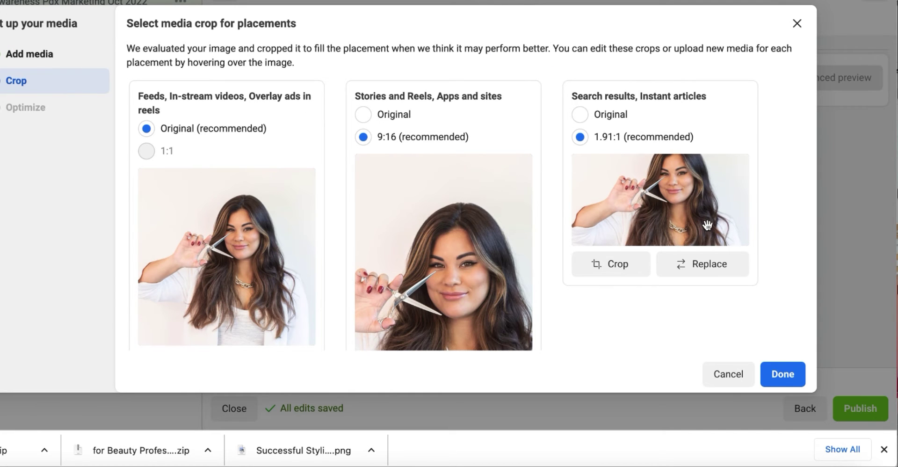
scroll(769, 218, down, 5)
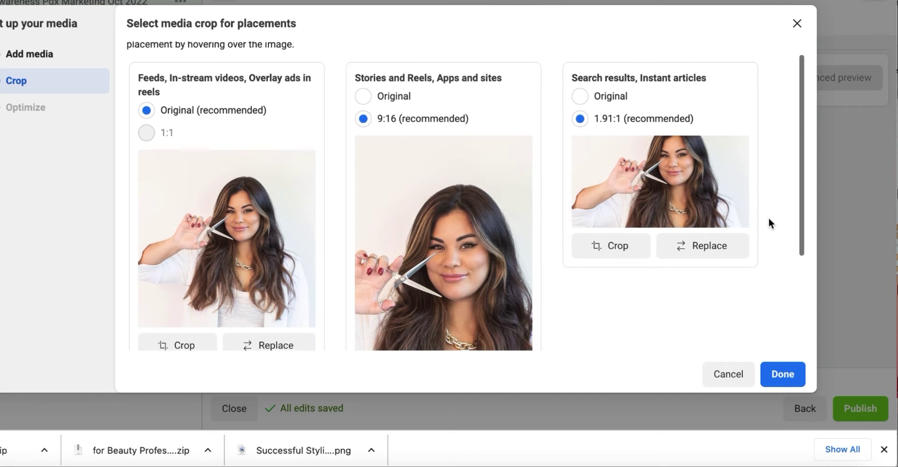
scroll(771, 224, up, 5)
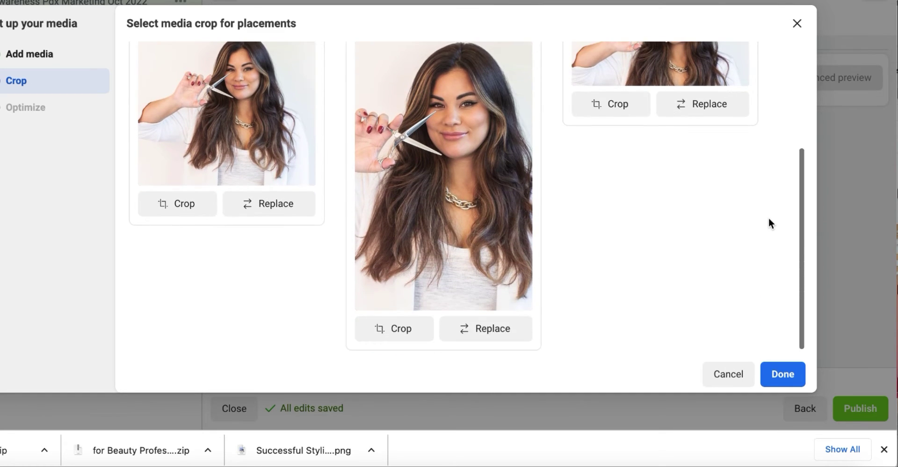
Check the crops for all placement groups and accept the recommended Original, 9:16 and 1.91:1 media crops
drag(685, 162, 686, 197)
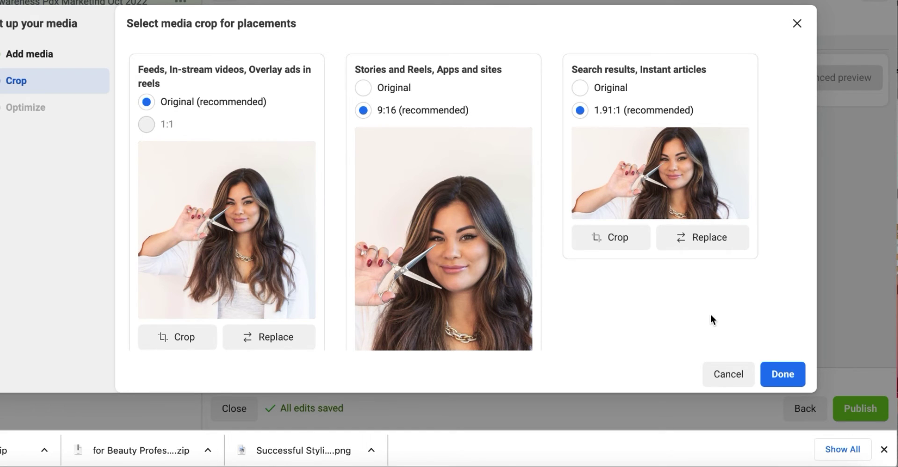
scroll(711, 319, down, 3)
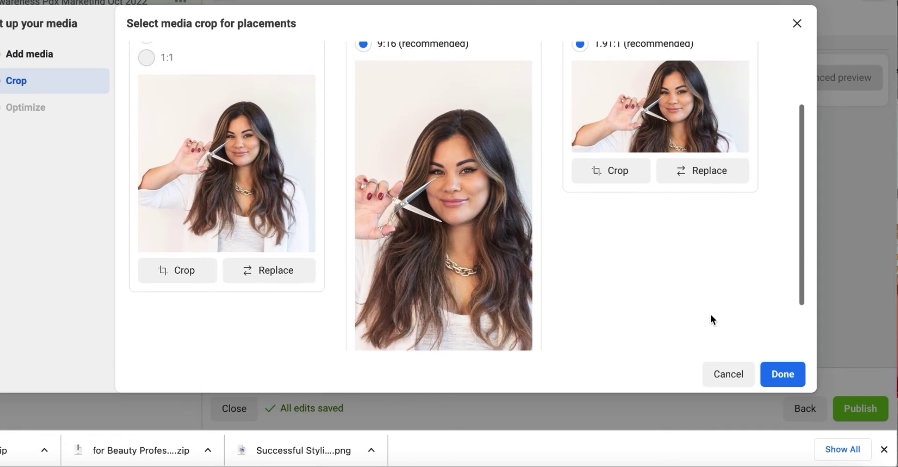
click(778, 377)
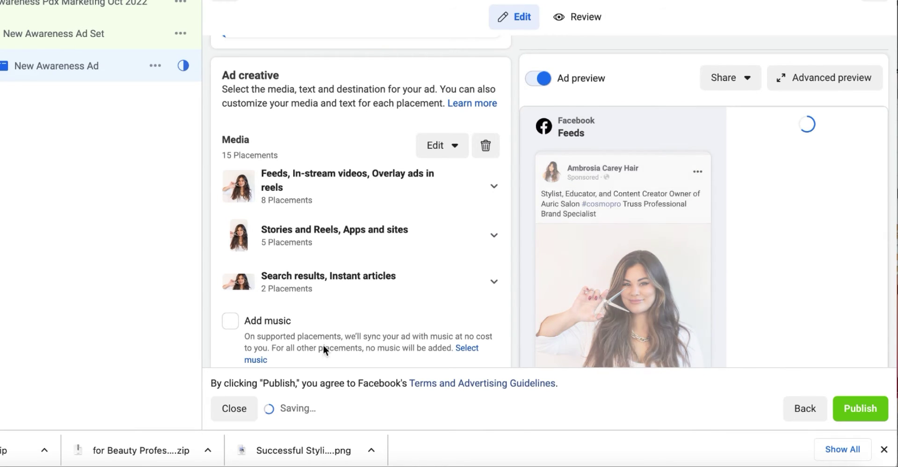
Clear the prefilled primary text of the ad and add a second primary text option
scroll(493, 234, down, 5)
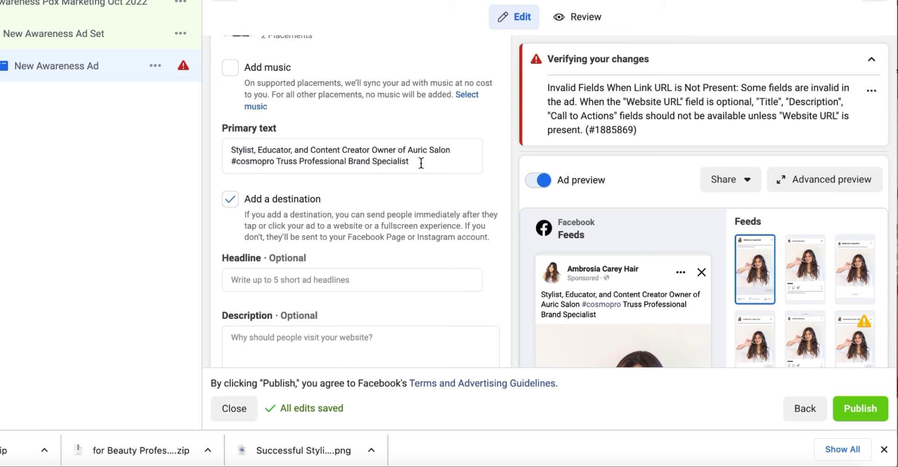
drag(421, 163, 244, 150)
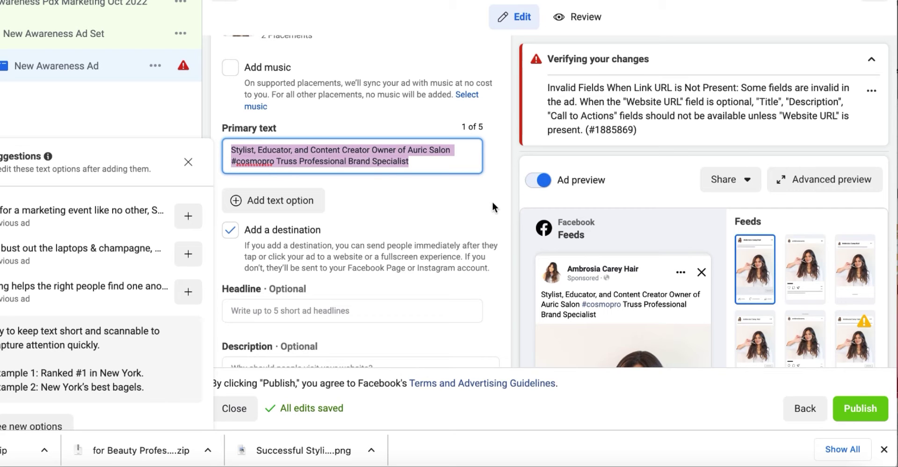
key(BackSpace)
click(273, 200)
Enter "Get access to our Membership page for FREE" as the ad's first primary text
click(284, 146)
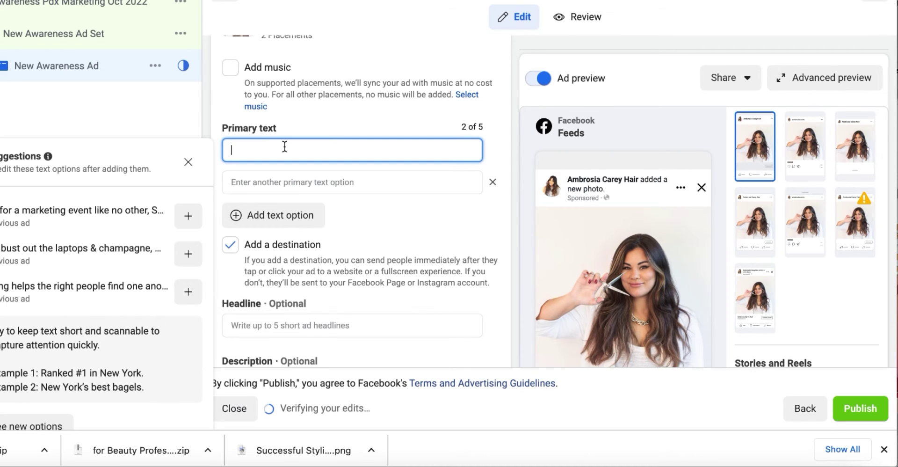
text(Get access to our)
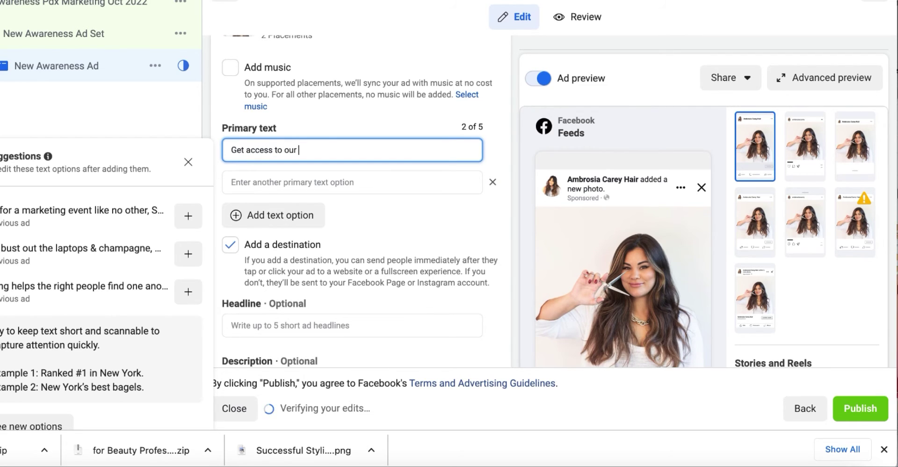
text( Mem)
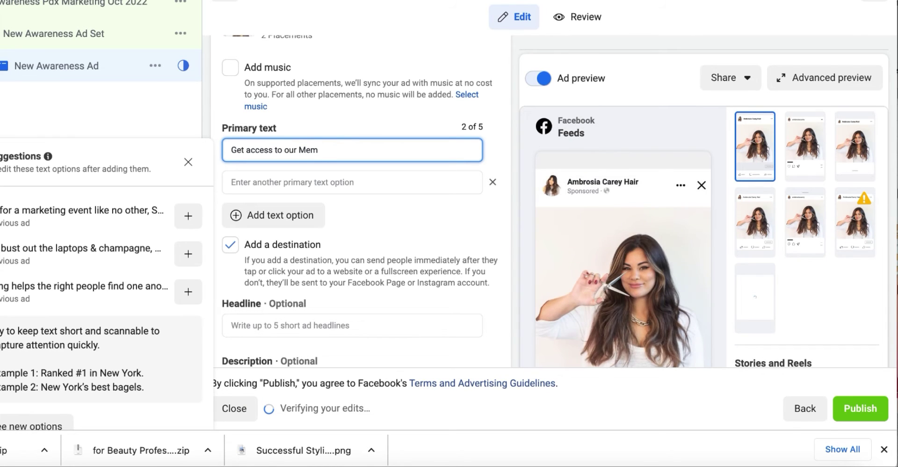
text(bership page )
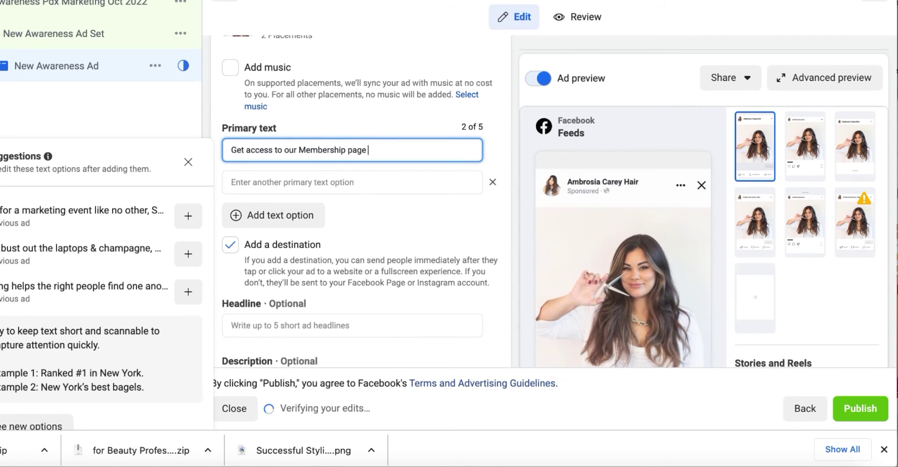
text(for FREE!)
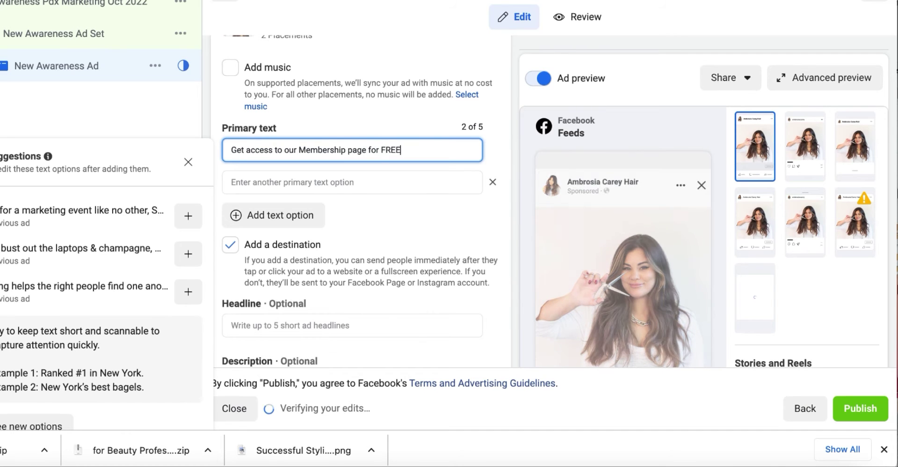